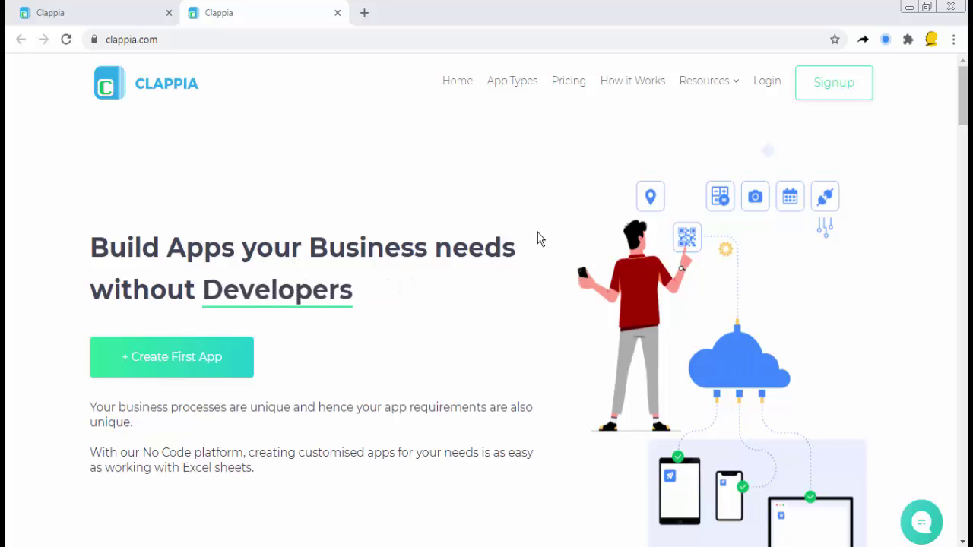
Step: Switch to the browser tab showing the Delivery Receipt app's Customer Details form
click(111, 17)
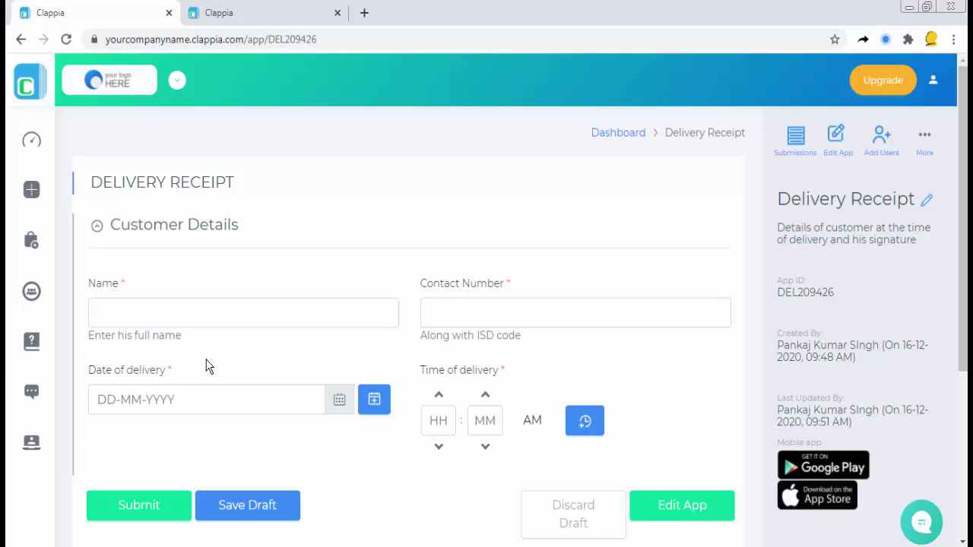
Step: In the form builder, add a Signature block from Data Upload Blocks below delivery date and time
click(696, 516)
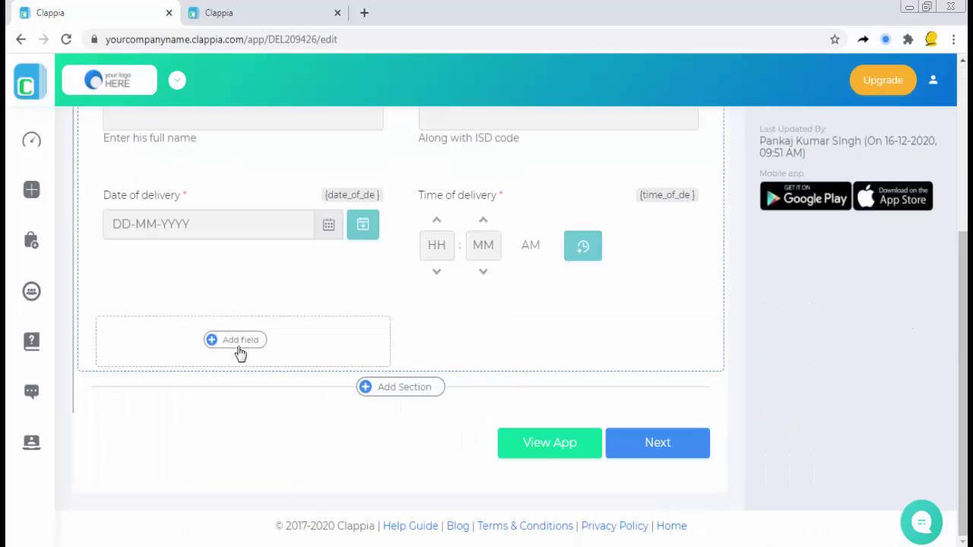
click(237, 342)
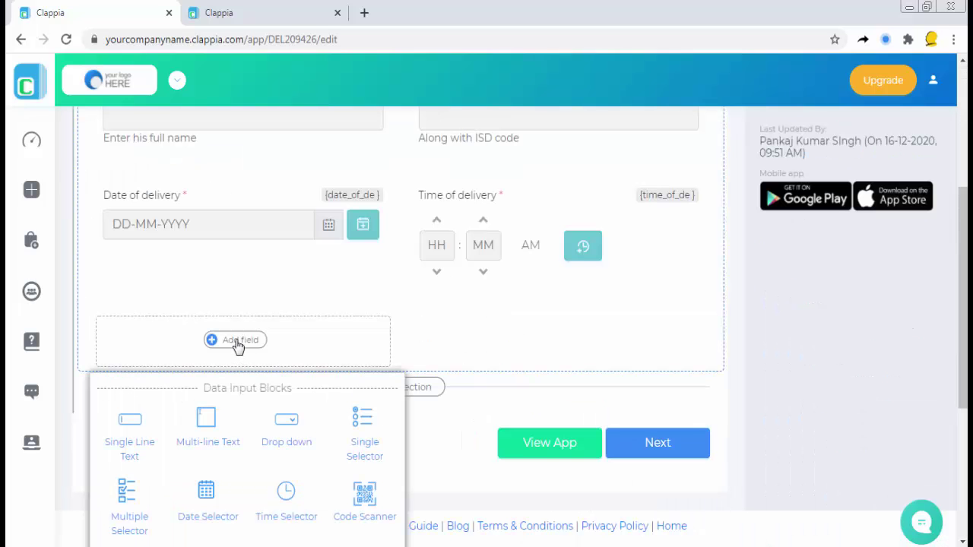
scroll(238, 346, down, 3)
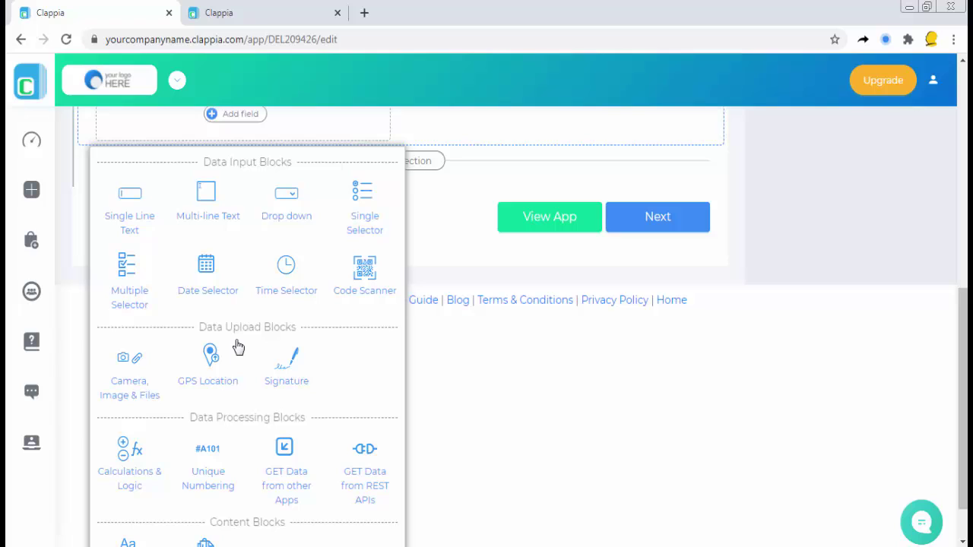
click(290, 368)
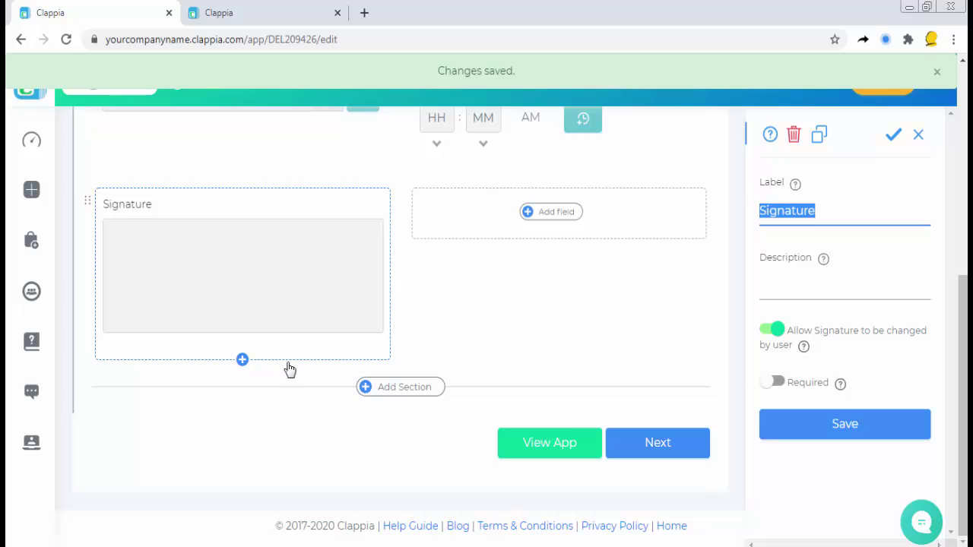
Step: Label the field 'Signature of the customer', make it required and unchangeable, save, and view the app
click(830, 211)
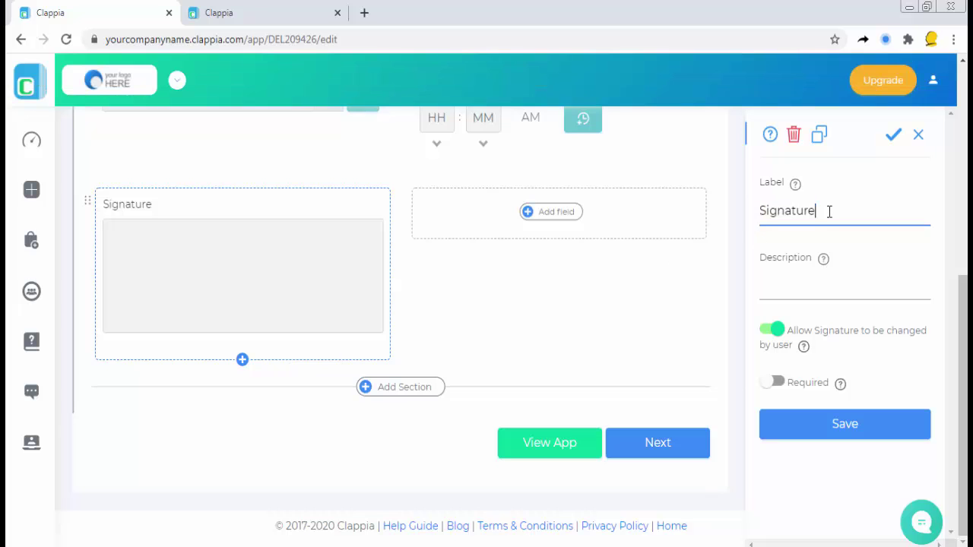
text(of the customer)
click(851, 291)
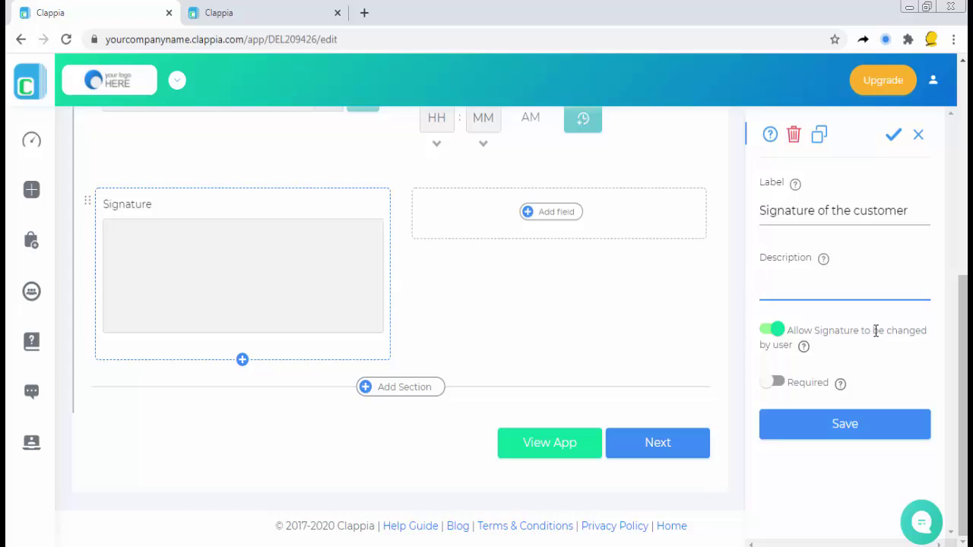
click(773, 331)
click(775, 382)
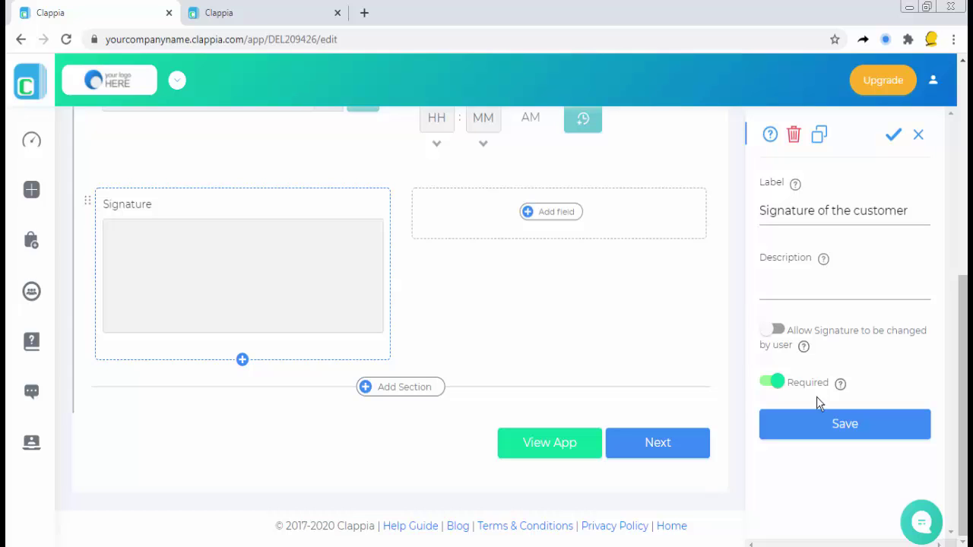
click(864, 426)
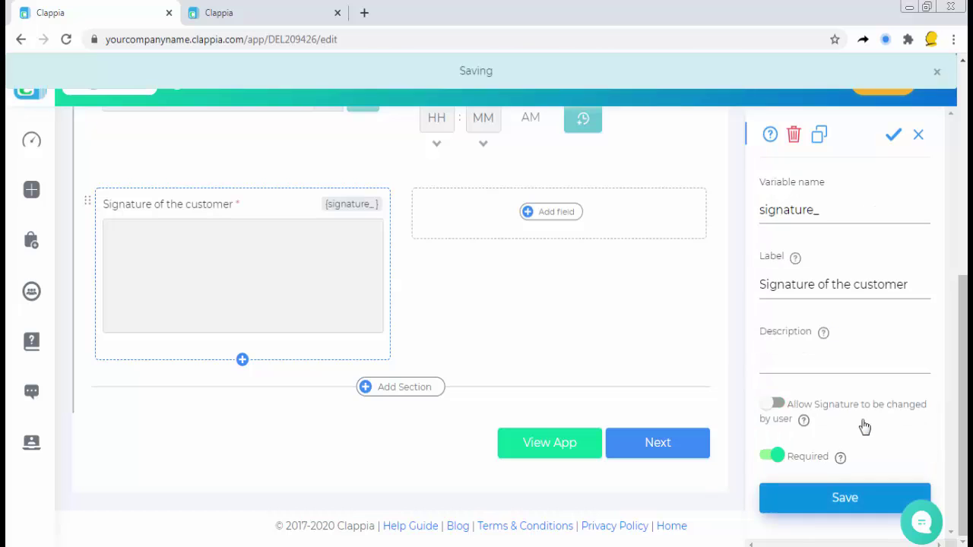
click(564, 443)
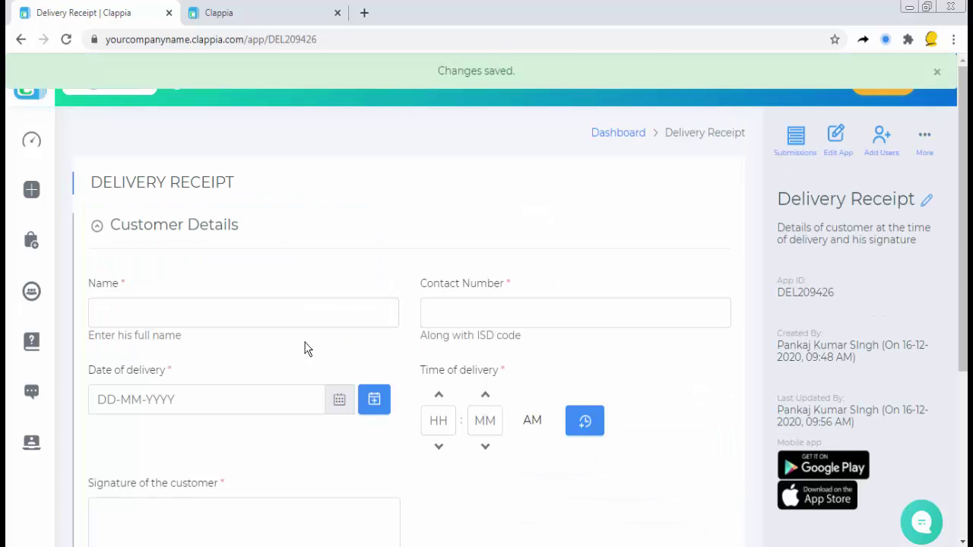
Step: Enter the customer's name and contact number in the receipt form
scroll(293, 347, down, 2)
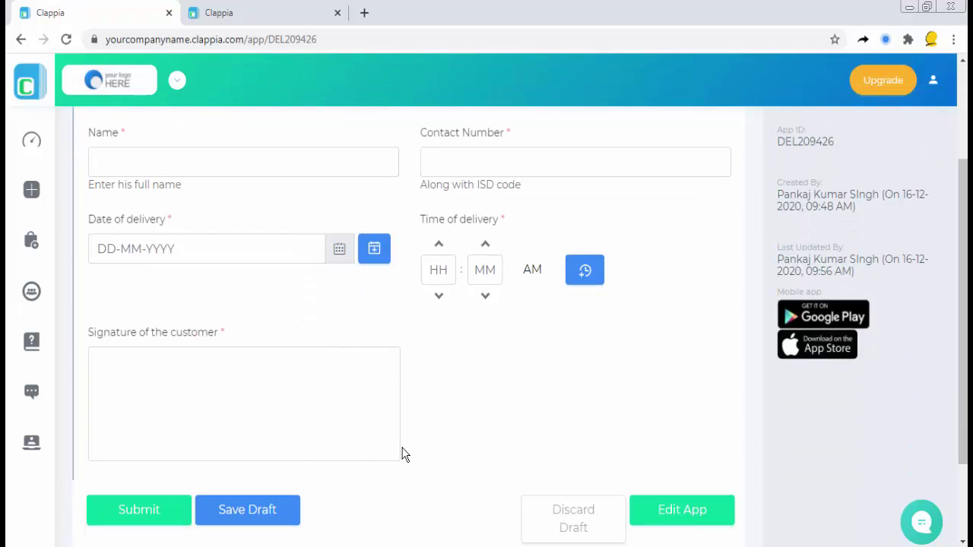
click(270, 159)
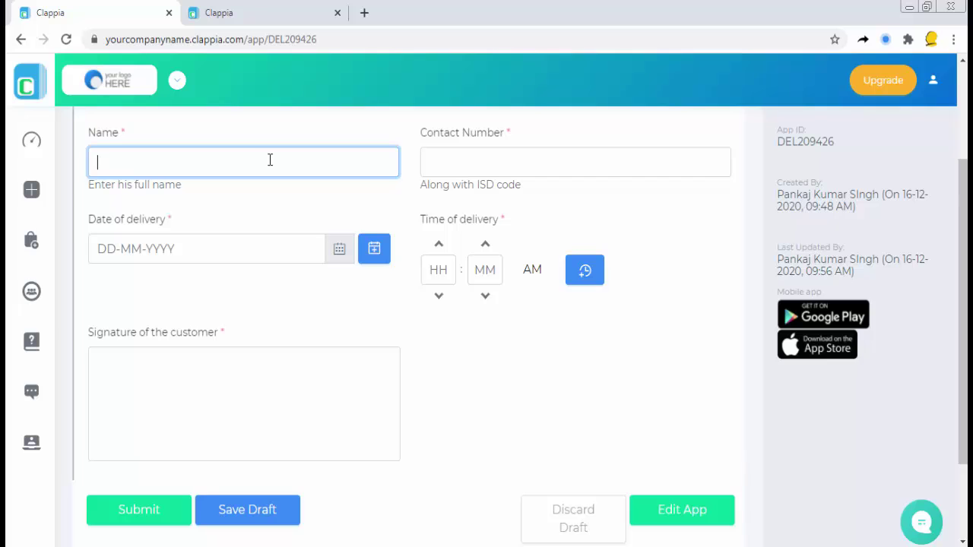
text(Harish)
key(Tab)
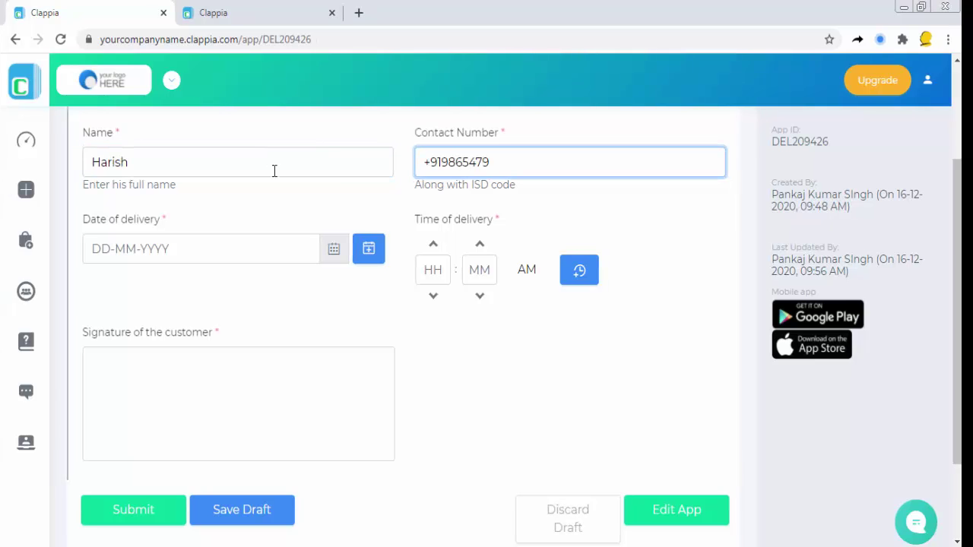
Step: Set the delivery date to 08-12-2020 and the delivery time to 10:00 AM
click(334, 251)
click(202, 372)
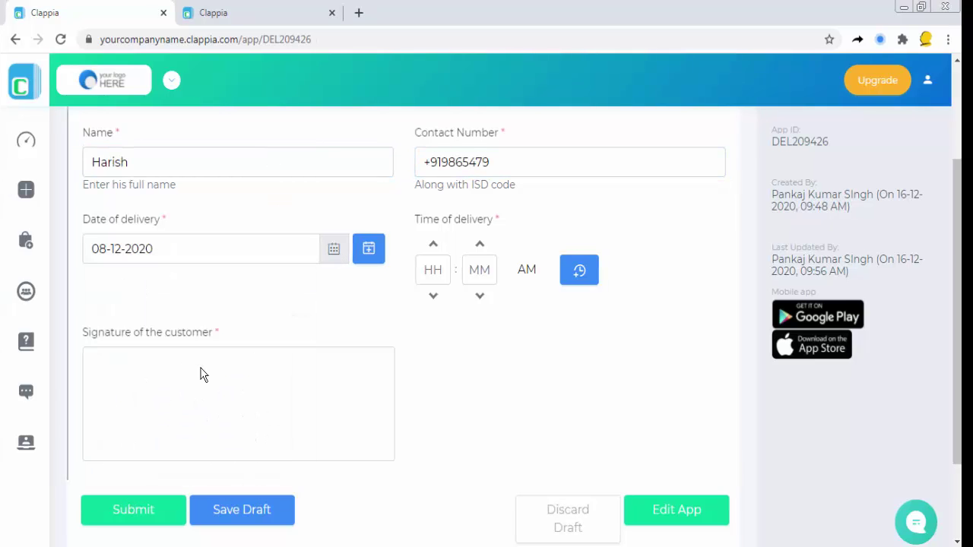
click(535, 278)
click(436, 270)
key(BackSpace)
text(0)
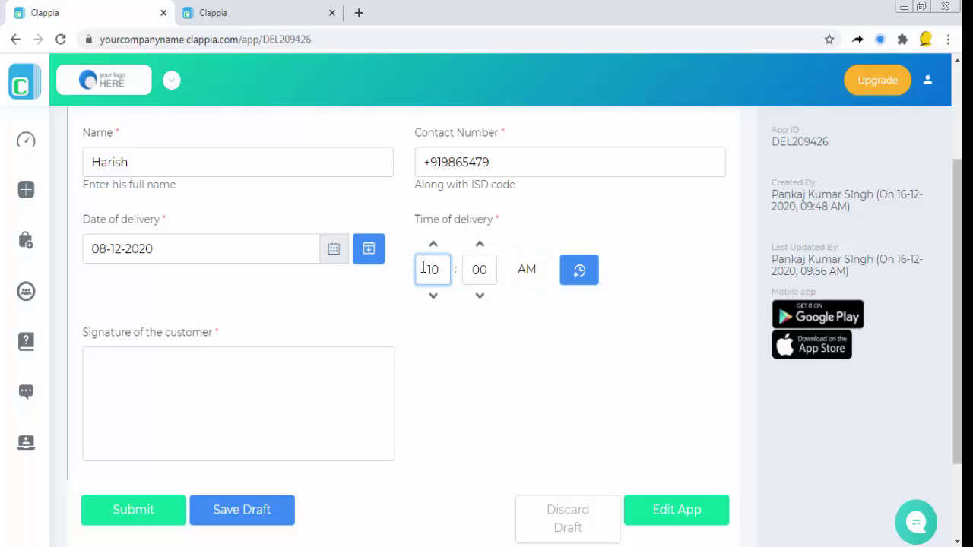
click(511, 388)
scroll(495, 398, down, 2)
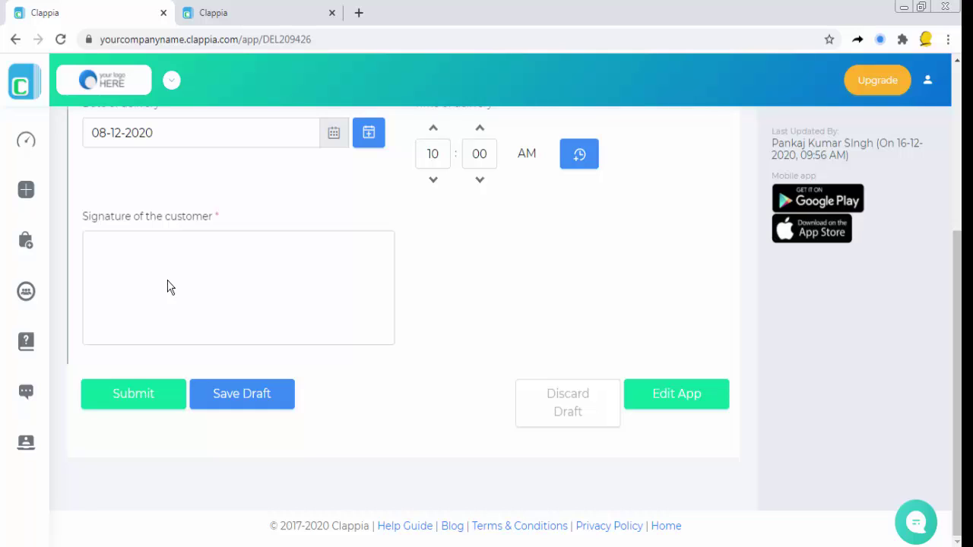
Step: Draw the customer's signature in the signature pad
click(142, 268)
drag(143, 295, 143, 305)
drag(159, 272, 160, 302)
drag(145, 286, 161, 286)
drag(254, 272, 238, 304)
mouse_move(262, 255)
mouse_down()
mouse_move(263, 302)
mouse_move(289, 298)
mouse_move(288, 309)
mouse_up()
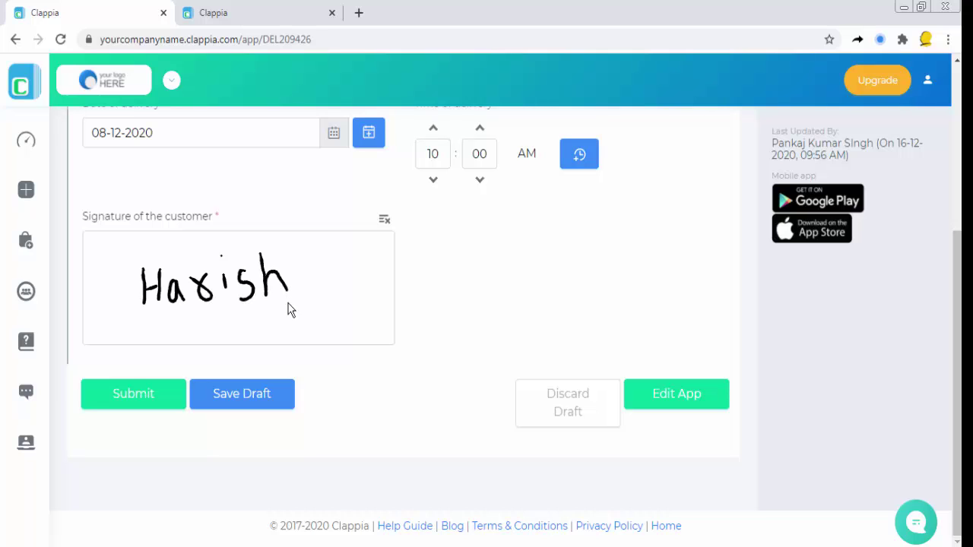
Step: Clear the signature, redraw it, and submit the delivery receipt
click(384, 220)
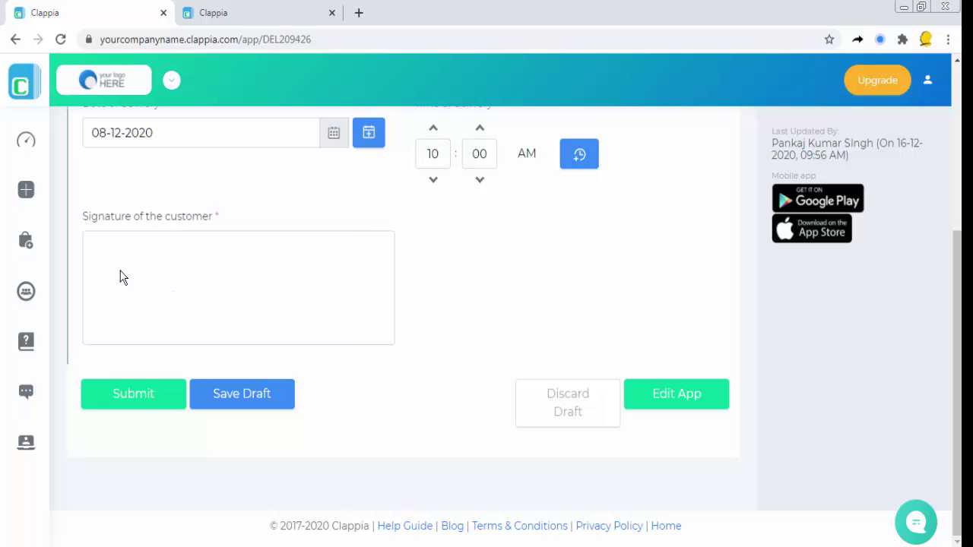
mouse_move(120, 278)
mouse_down()
mouse_move(114, 289)
mouse_move(159, 267)
mouse_move(186, 269)
mouse_move(214, 296)
mouse_move(231, 288)
mouse_up()
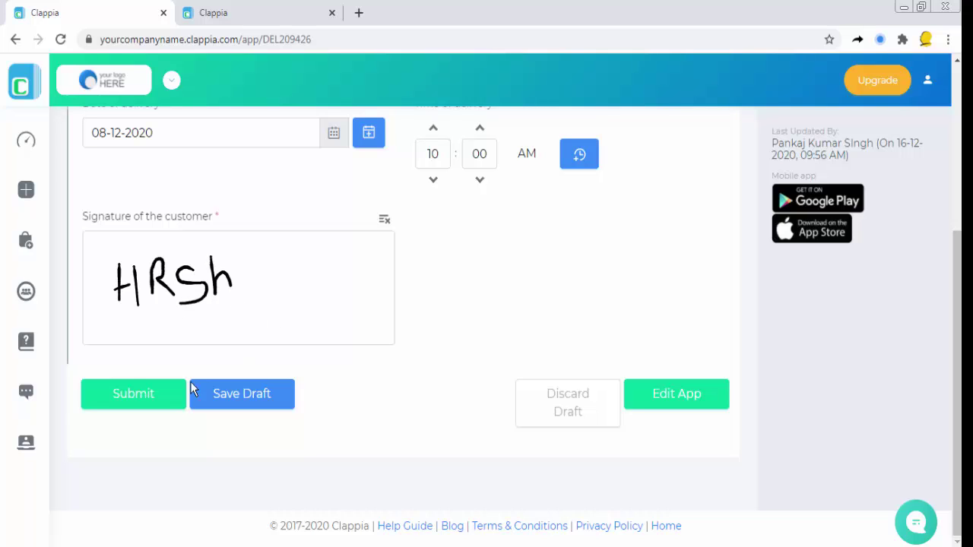
click(153, 408)
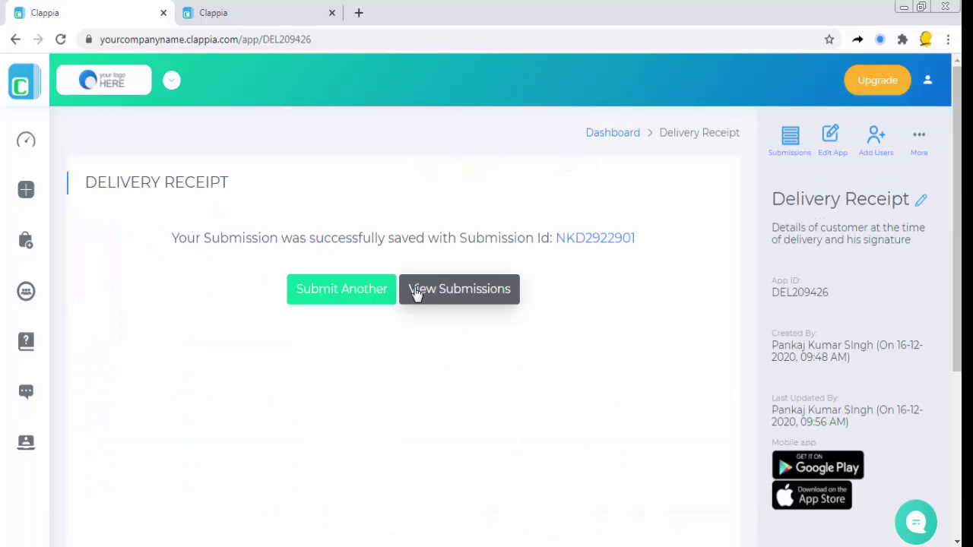
Step: Open the saved submission from Submissions and scroll to its customer signature image
click(457, 292)
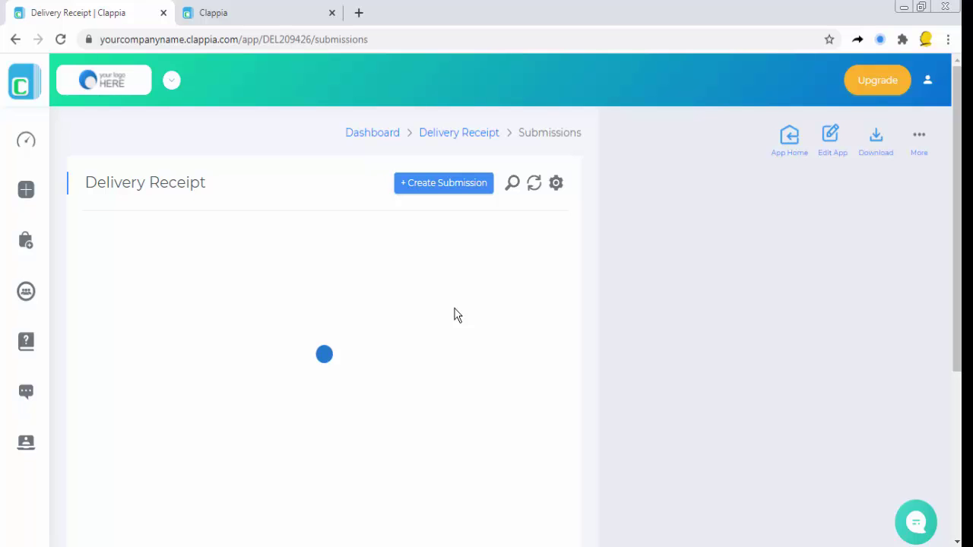
click(375, 281)
scroll(721, 302, down, 1)
scroll(721, 302, down, 3)
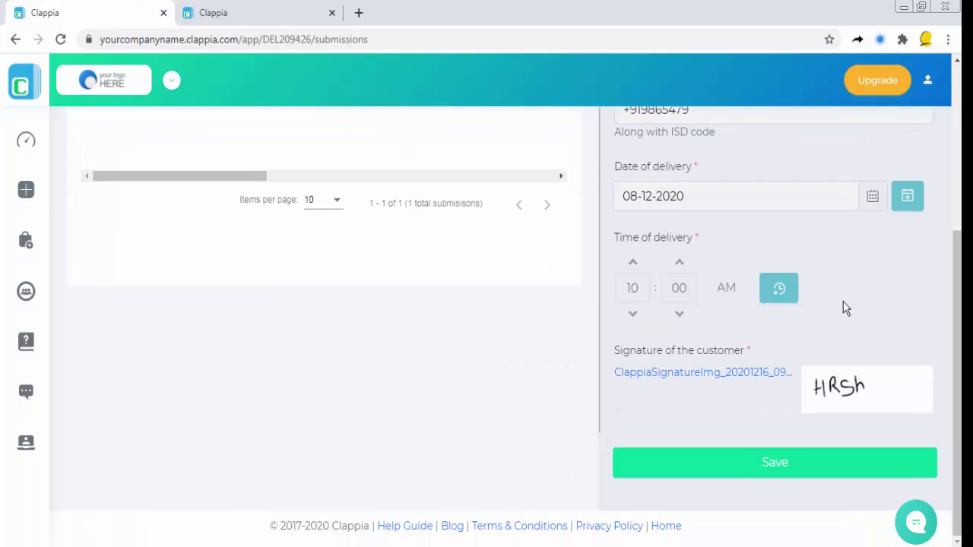
scroll(849, 388, up, 4)
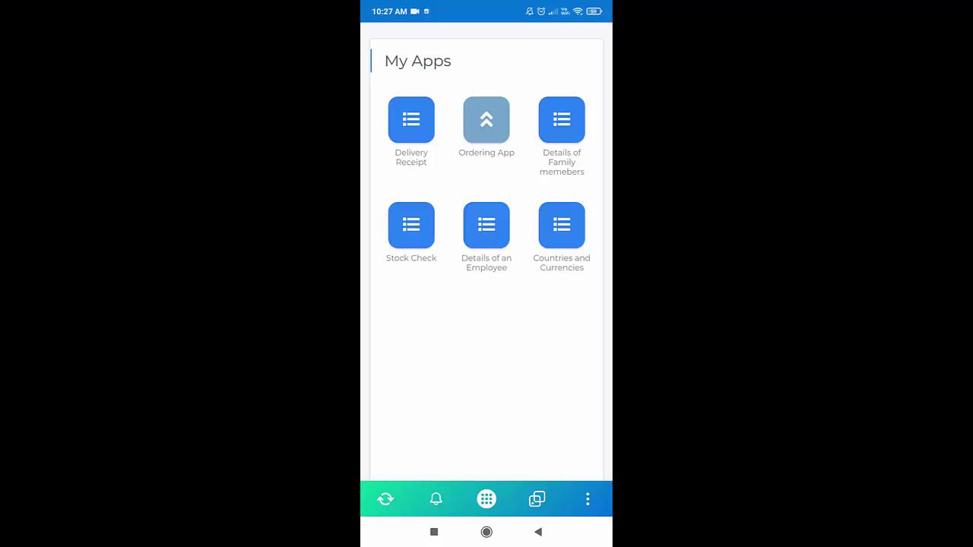
Step: Open the Delivery Receipt form on mobile and enter the customer's name and contact number
click(411, 121)
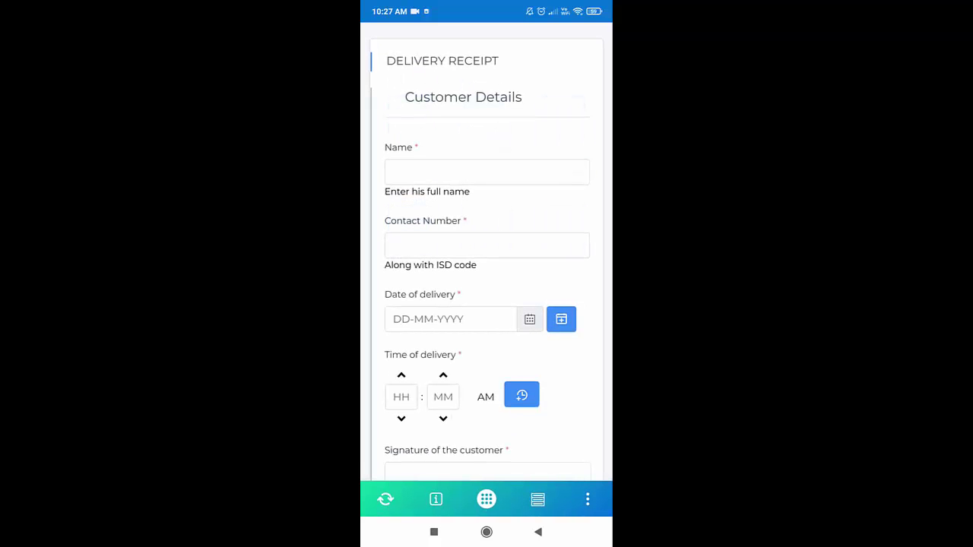
click(486, 171)
text(Steve)
click(487, 245)
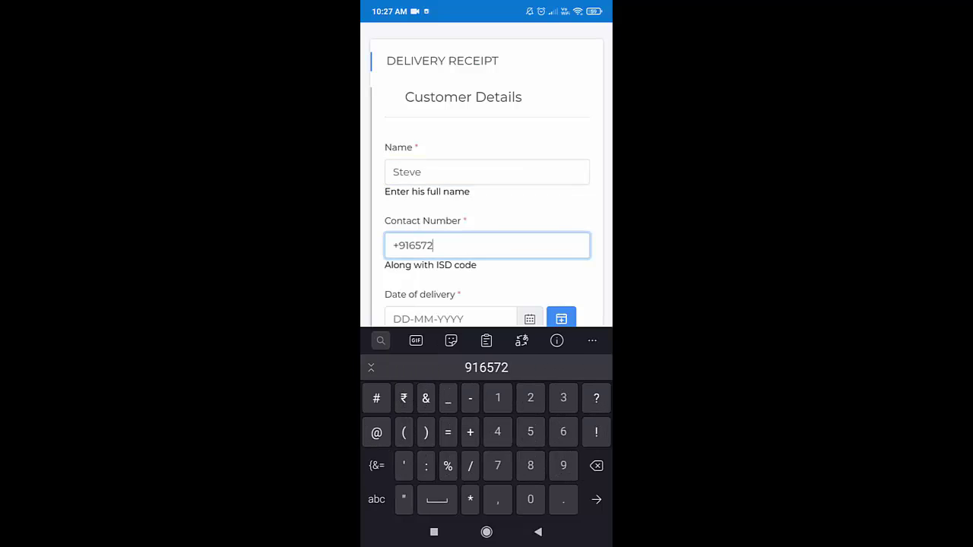
scroll(487, 190, down, 3)
Step: Set the delivery date to 09-12-2020 and the delivery time to 12:30 AM
click(530, 196)
drag(432, 228, 432, 304)
click(539, 339)
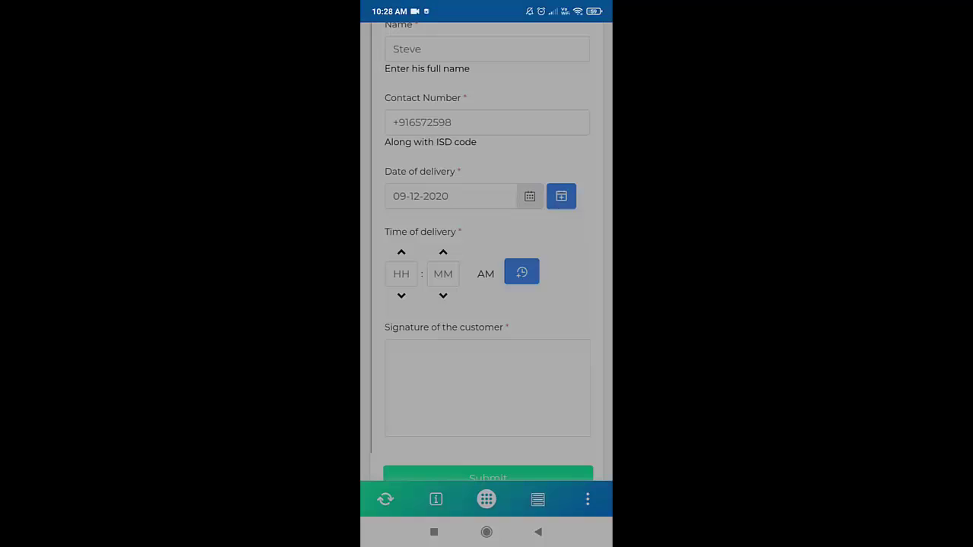
click(486, 274)
click(443, 273)
text(30)
click(485, 272)
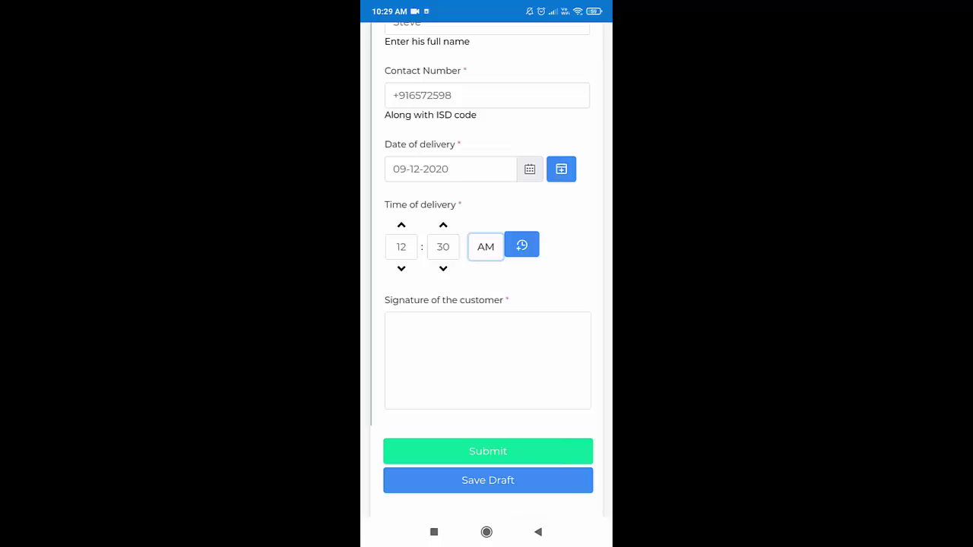
Step: Draw the customer's signature, clear it, and redraw it
mouse_move(427, 334)
mouse_down()
mouse_move(391, 348)
mouse_move(406, 389)
mouse_up()
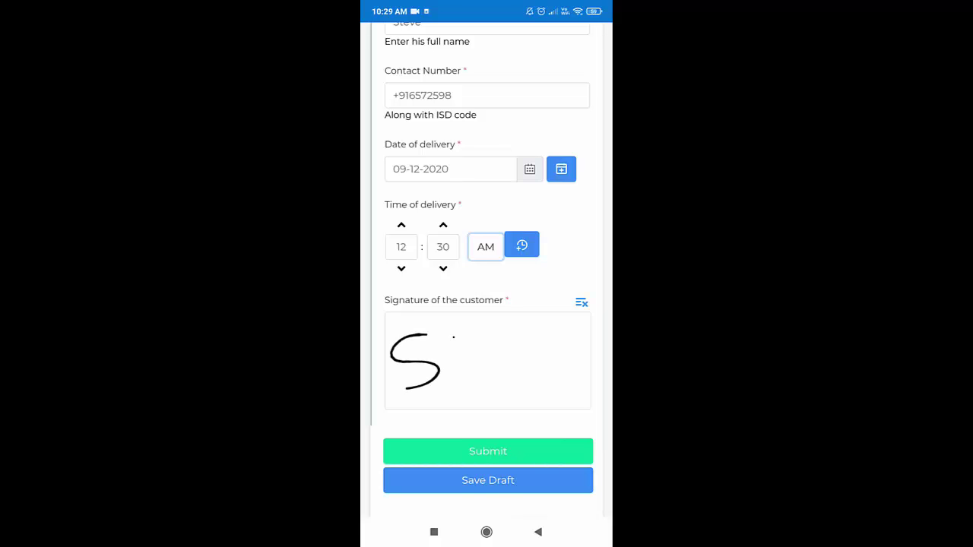
drag(453, 337, 485, 387)
drag(457, 355, 471, 346)
mouse_move(494, 367)
mouse_down()
mouse_move(538, 367)
mouse_move(542, 348)
mouse_move(562, 343)
mouse_move(571, 367)
mouse_up()
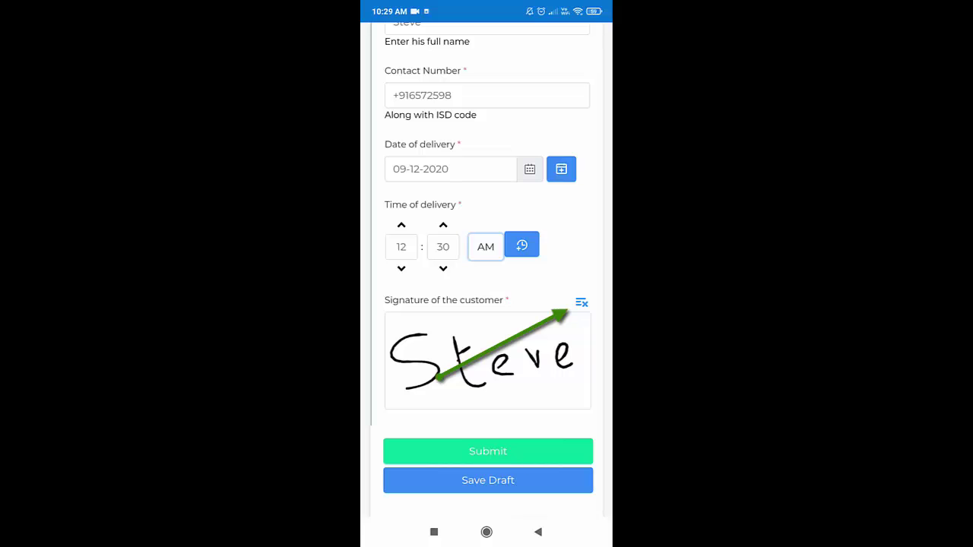
click(581, 303)
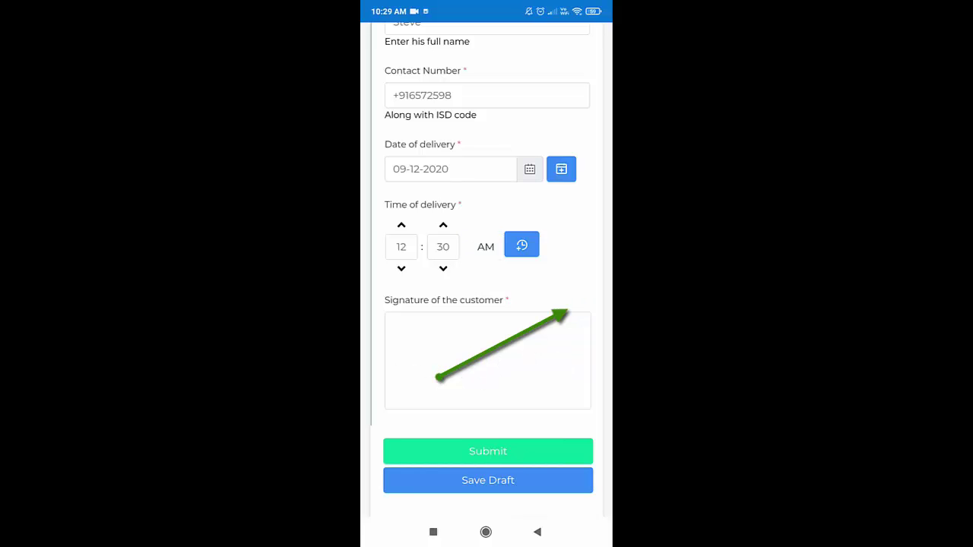
drag(426, 337, 414, 398)
mouse_move(457, 335)
mouse_down()
mouse_move(491, 375)
mouse_move(476, 352)
mouse_move(523, 375)
mouse_move(556, 337)
mouse_move(569, 366)
mouse_move(581, 362)
mouse_up()
Step: Submit the mobile receipt and scroll through the submissions list, newest first
click(487, 451)
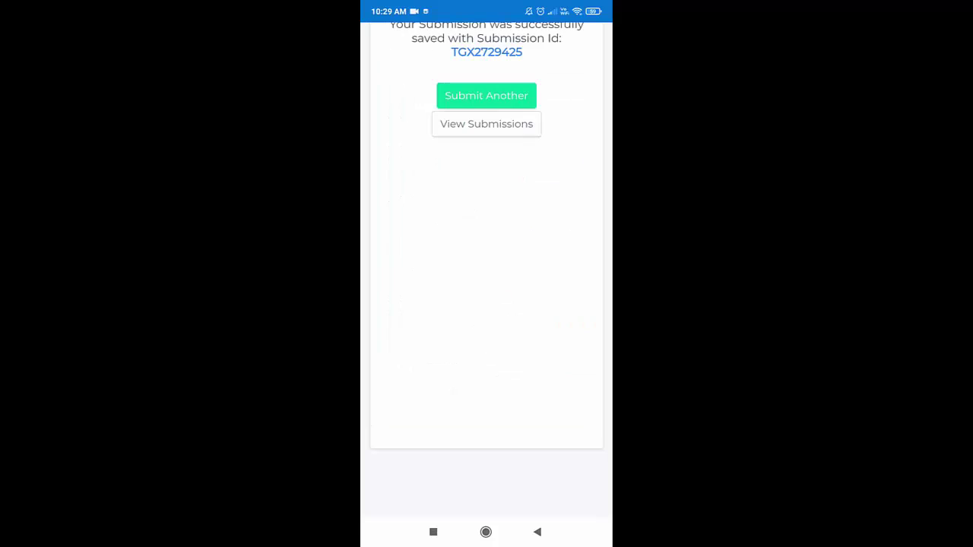
click(486, 124)
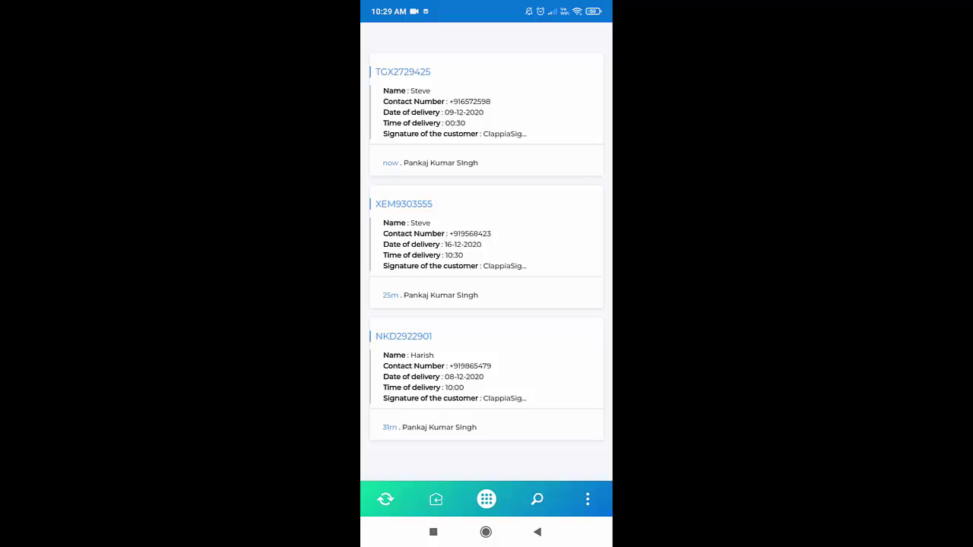
scroll(487, 266, down, 3)
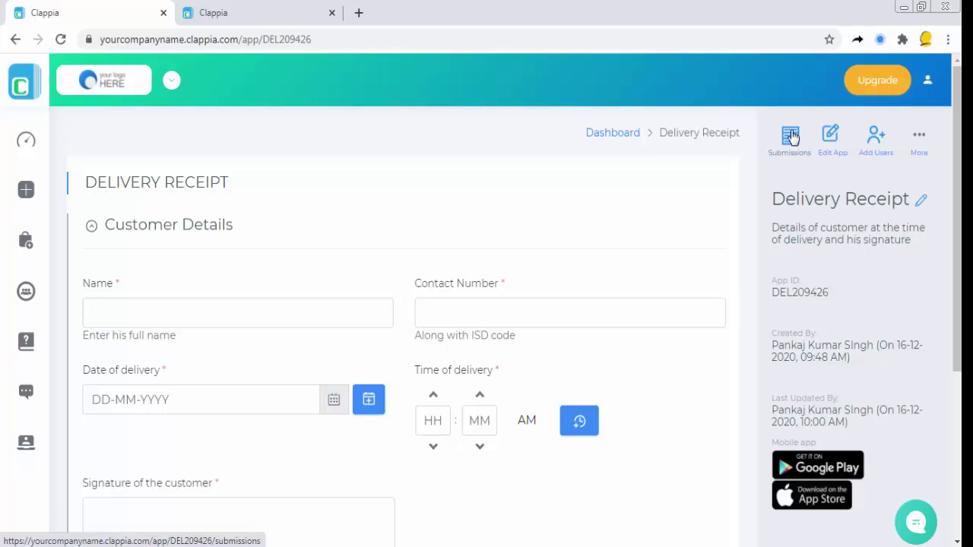
Step: Export the Delivery Receipt submissions from the Submissions page to an Excel file
click(697, 132)
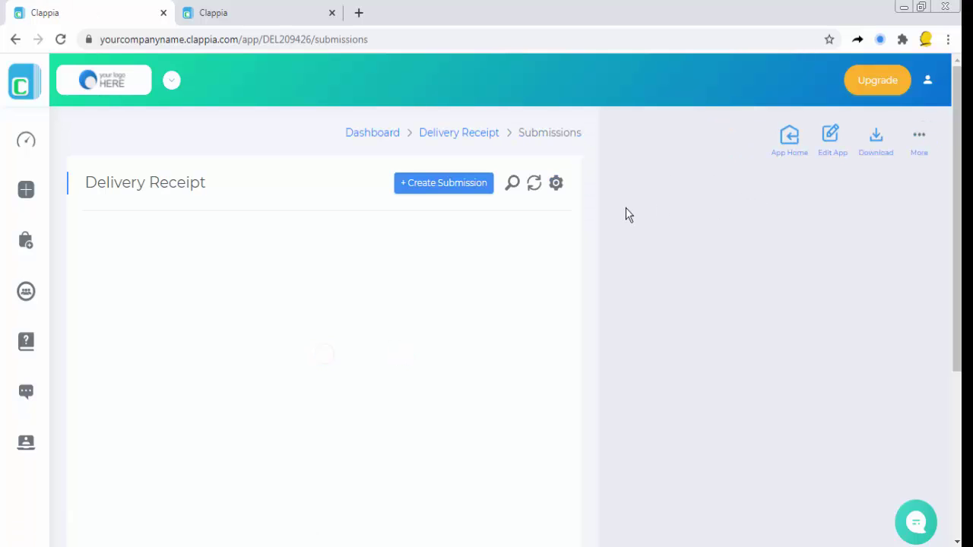
click(873, 140)
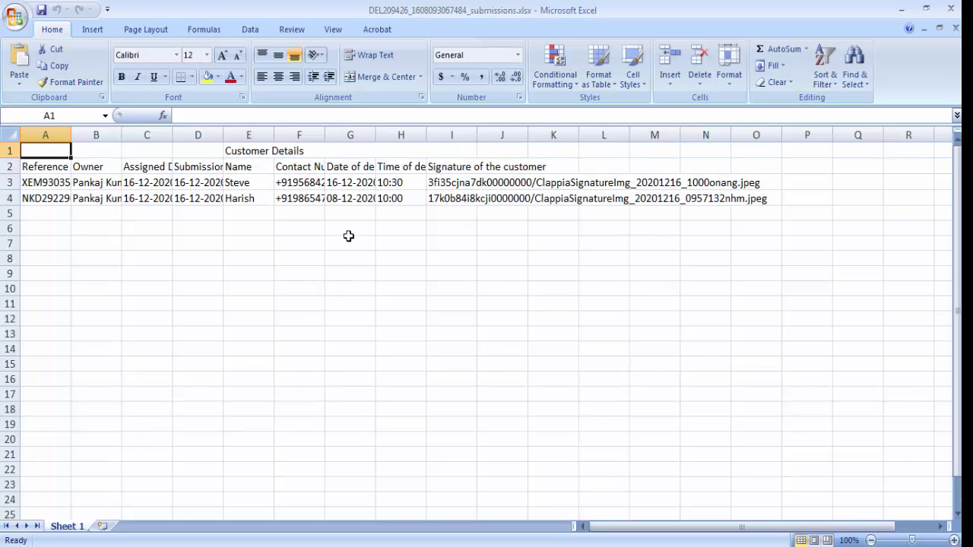
Step: Auto-fit all sheet columns, check signature paths in I3 and I4, then return to the Clappia homepage
click(11, 135)
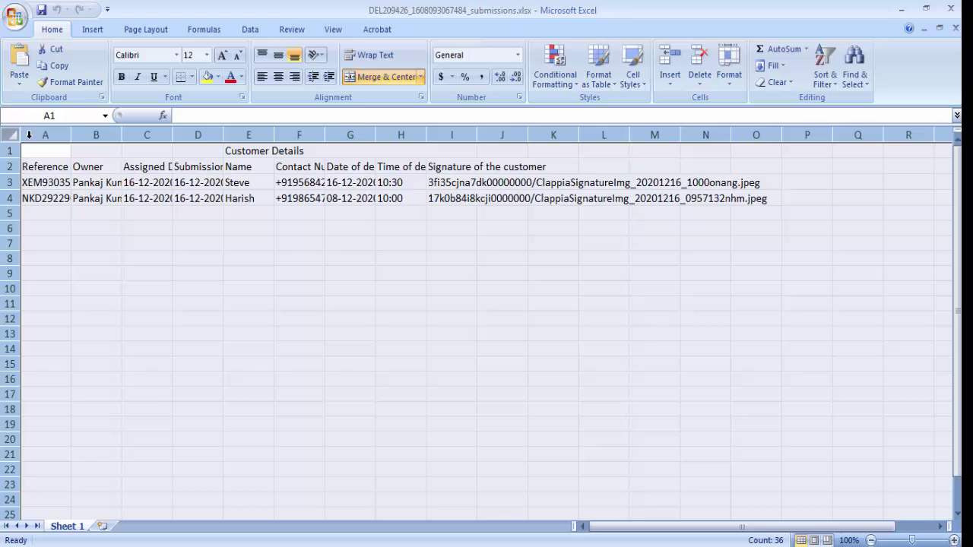
double_click(72, 134)
click(634, 181)
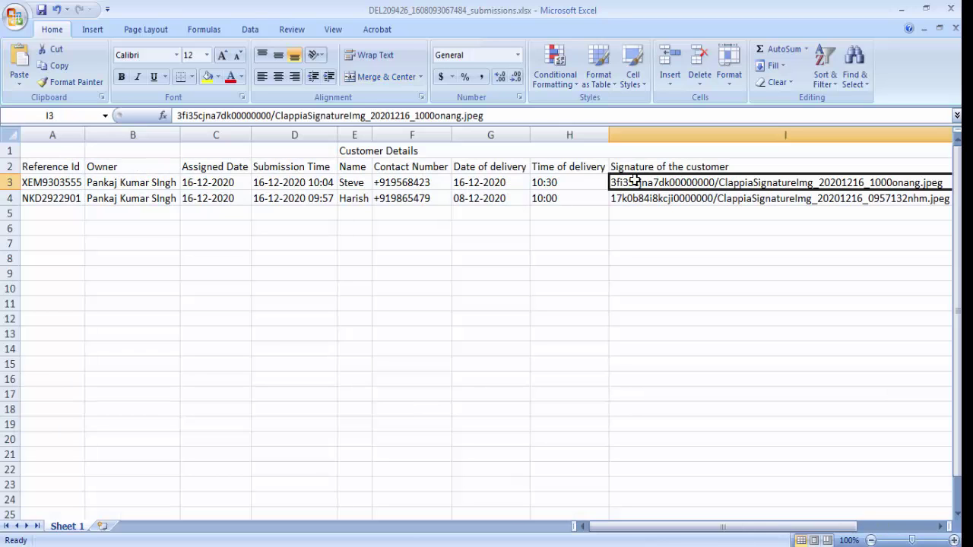
click(494, 114)
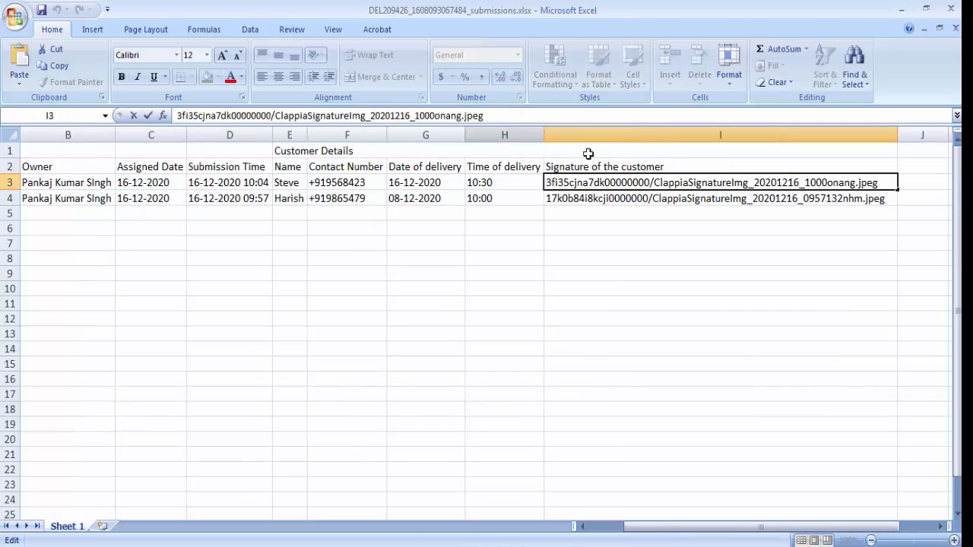
click(690, 197)
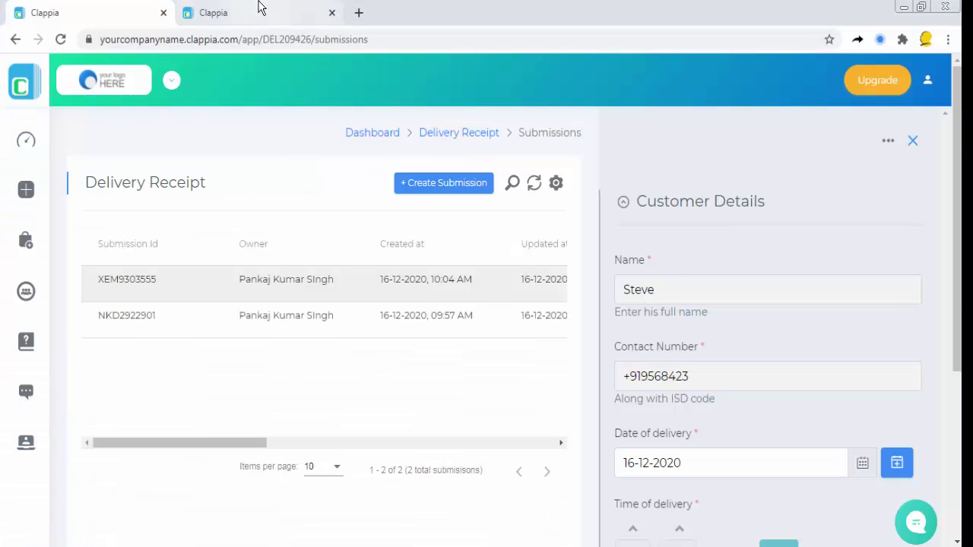
click(257, 9)
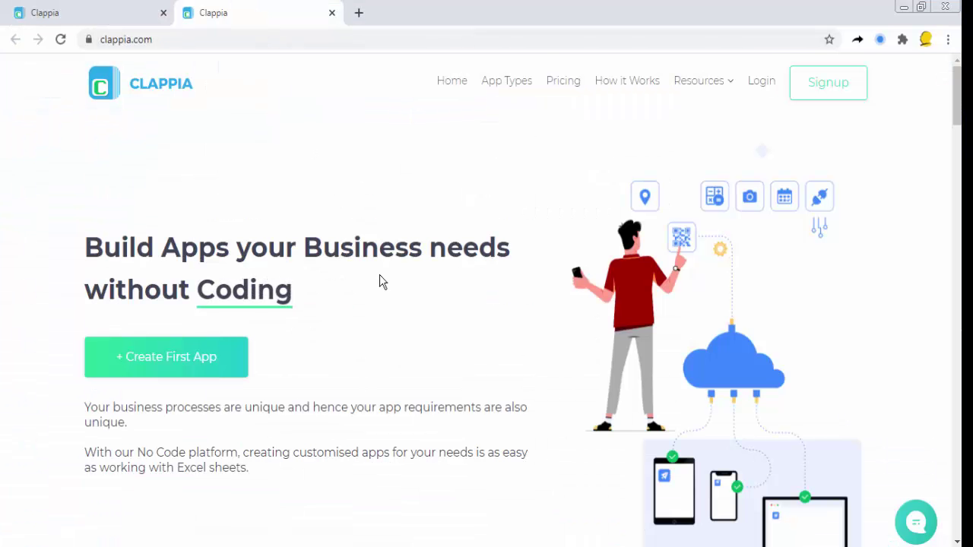